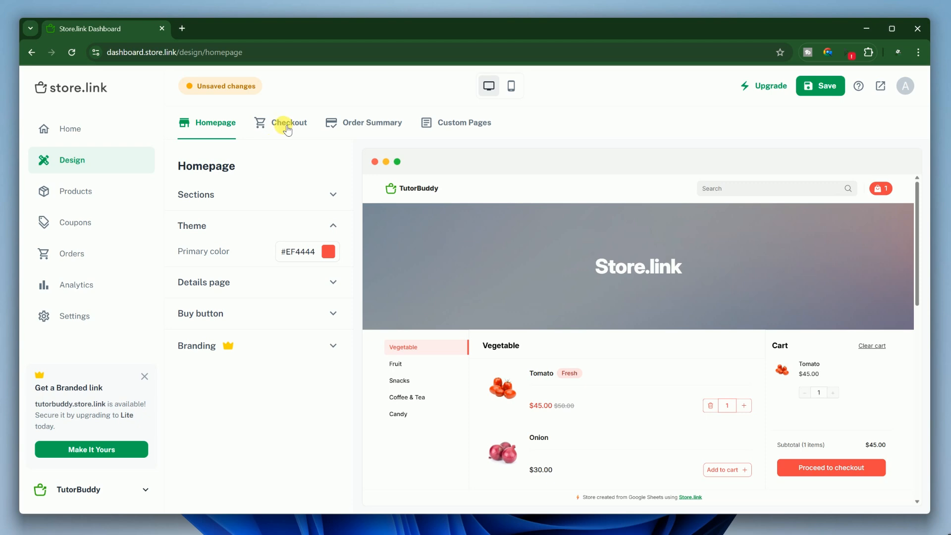
click(284, 124)
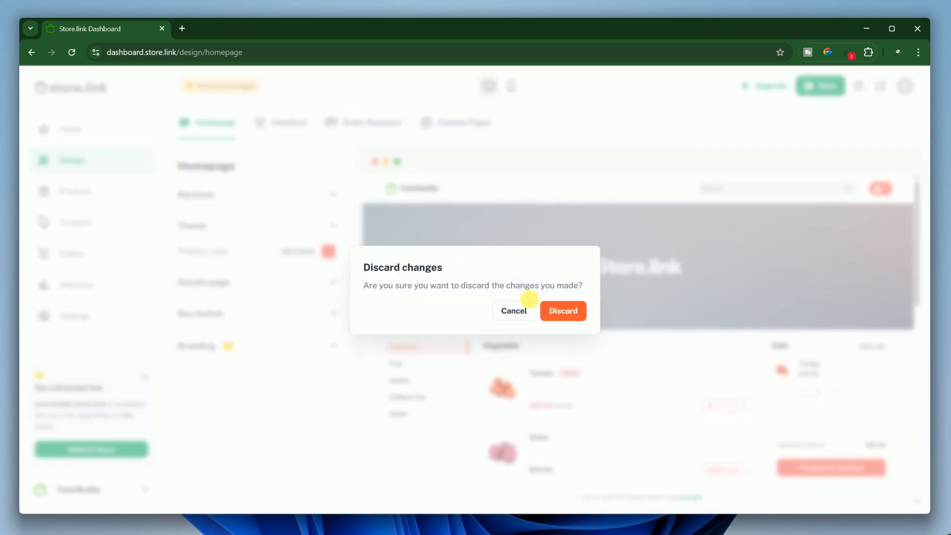
click(525, 317)
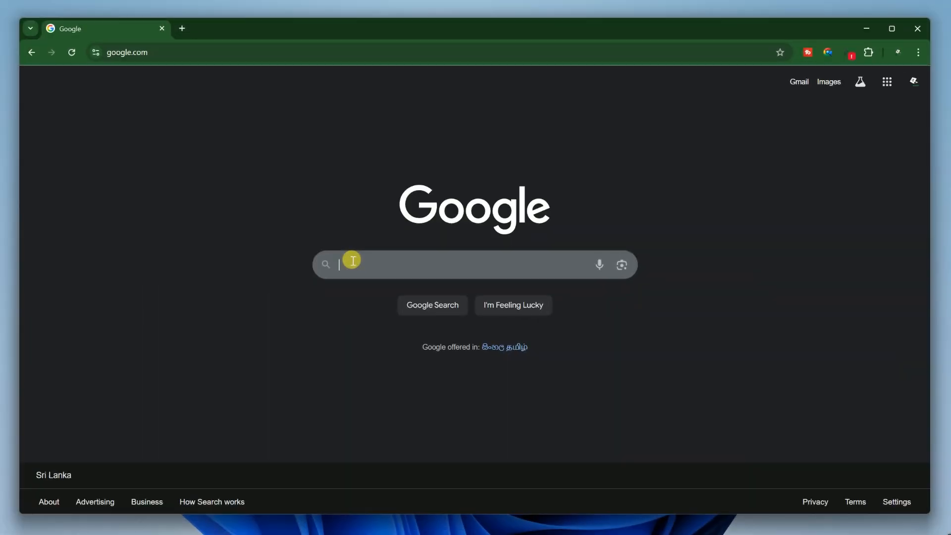
Search Google for store.link and open the official result about an online store using Google Sheets.
text(s)
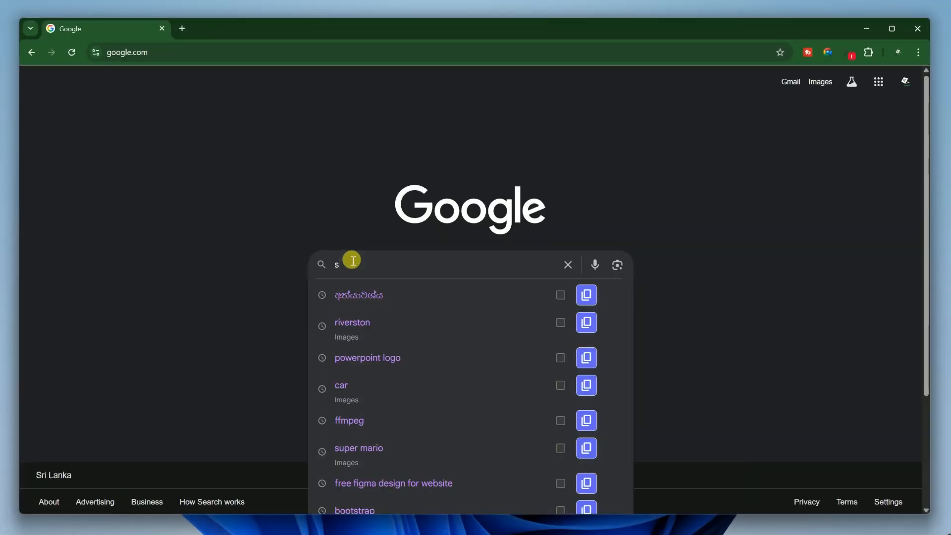
text(tore.link)
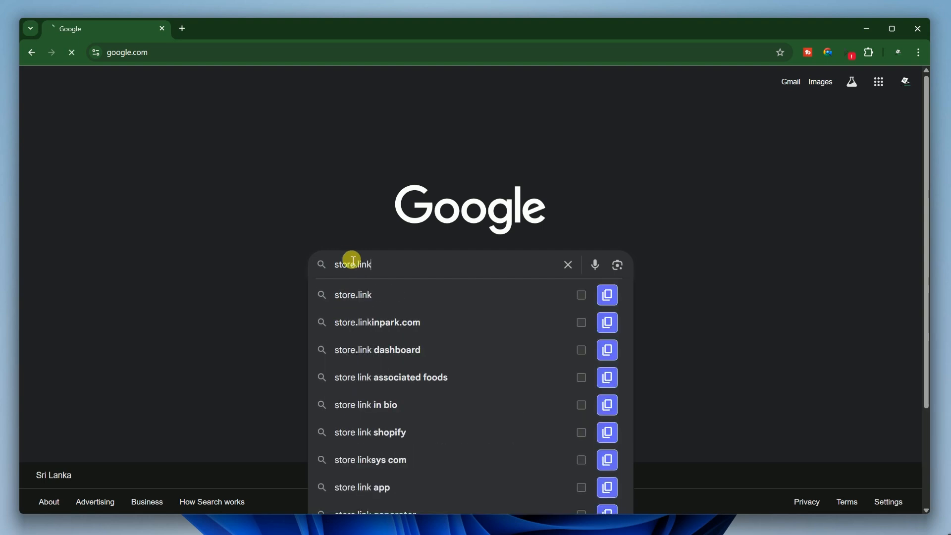
key(Return)
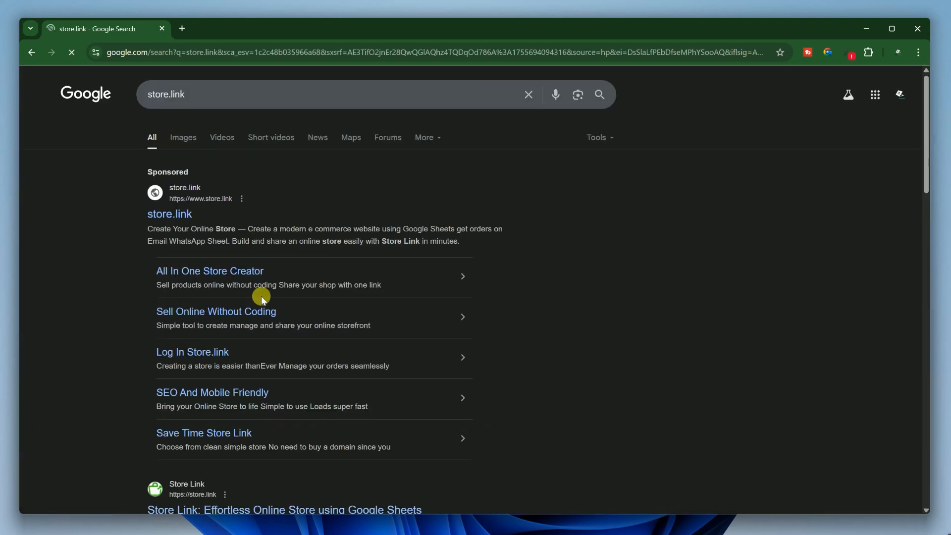
scroll(195, 255, down, 5)
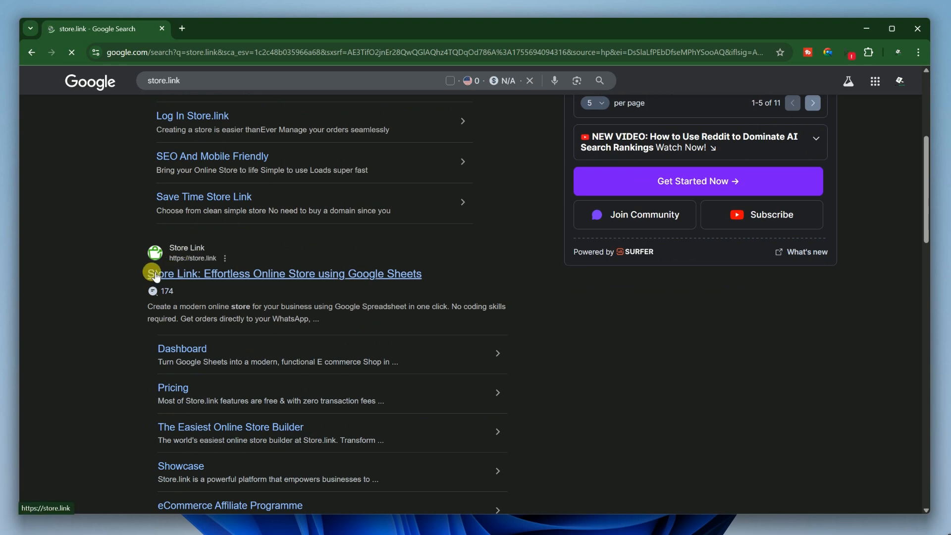
click(206, 281)
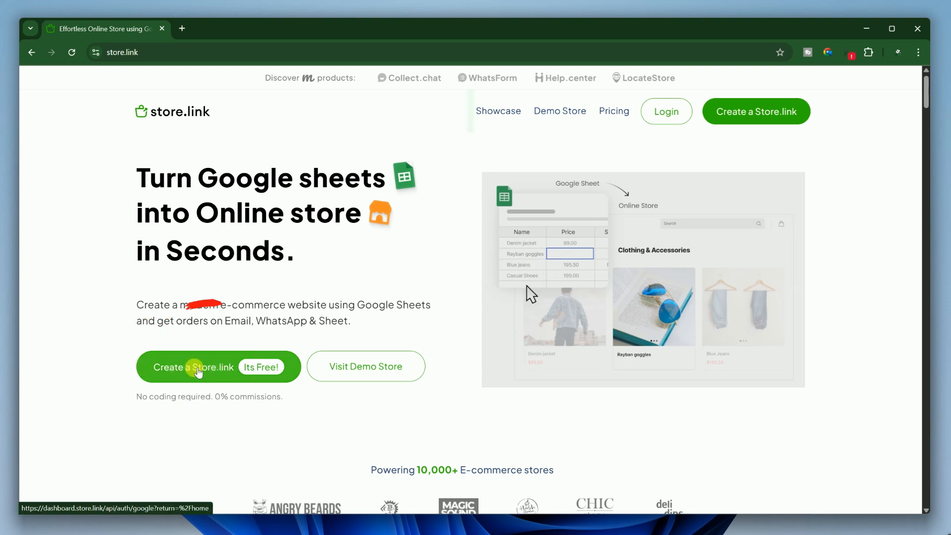
Start creating a free Store.link and grant it all the requested Google account permissions.
click(215, 370)
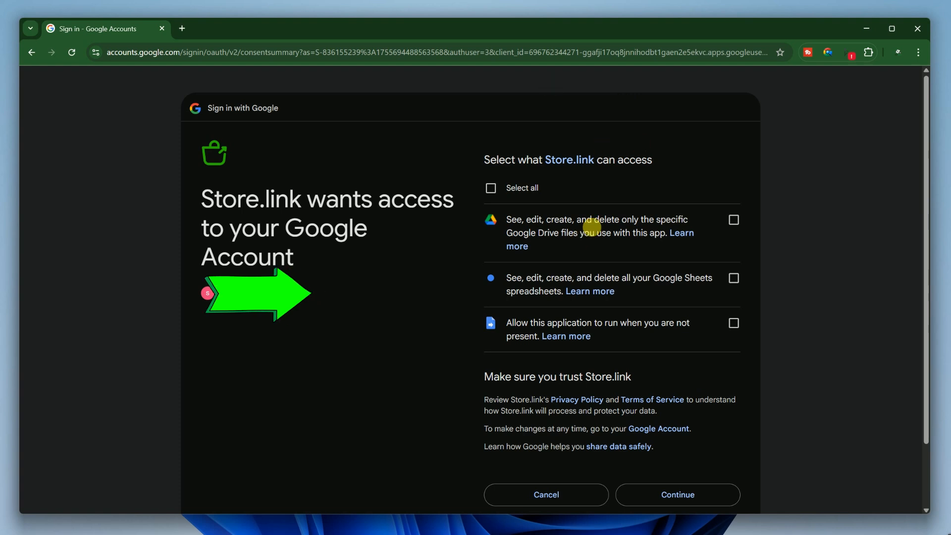
click(489, 186)
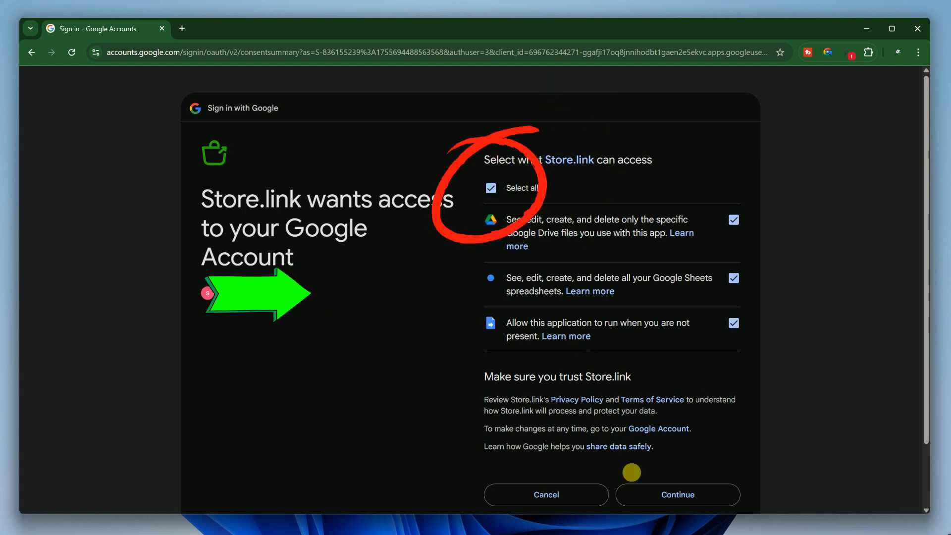
click(654, 490)
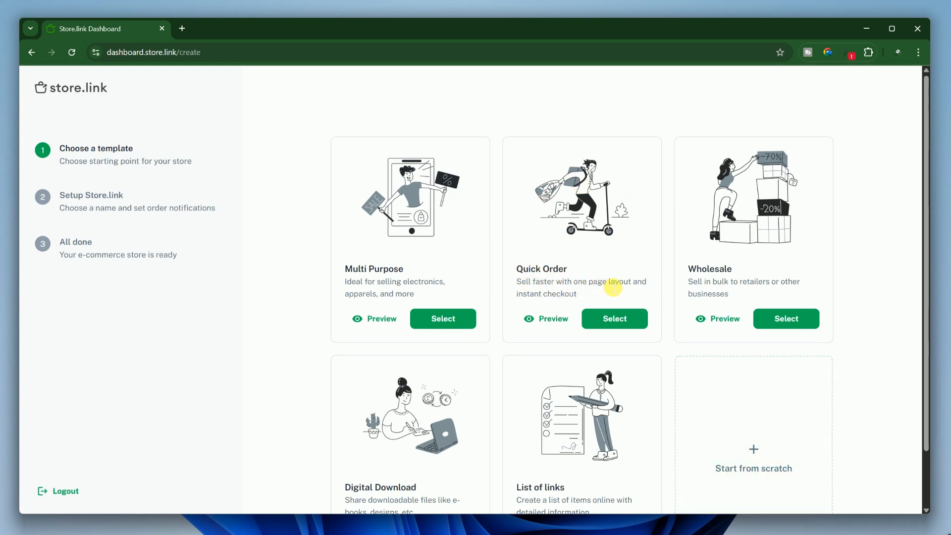
Choose the Quick Order template and name the store TutorBuddy.
click(615, 318)
text(TutorBuddy)
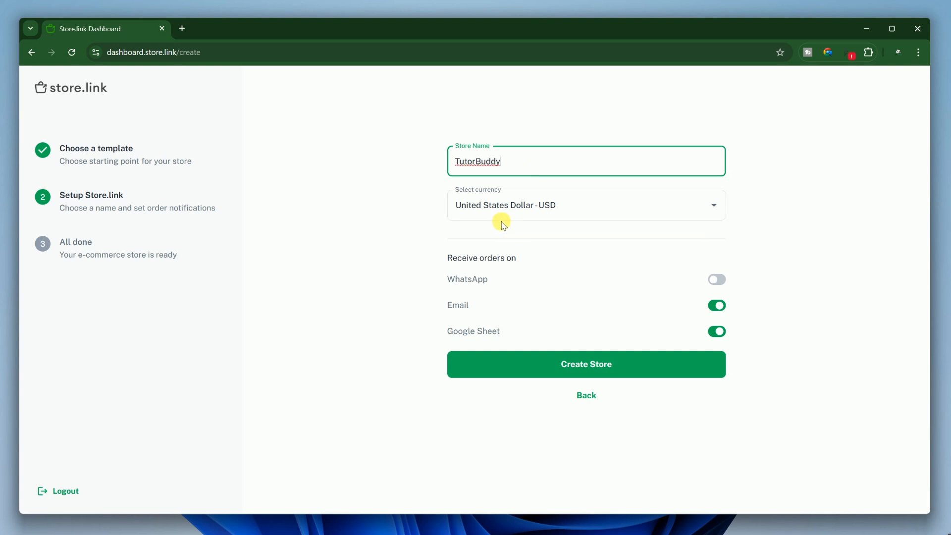
click(460, 209)
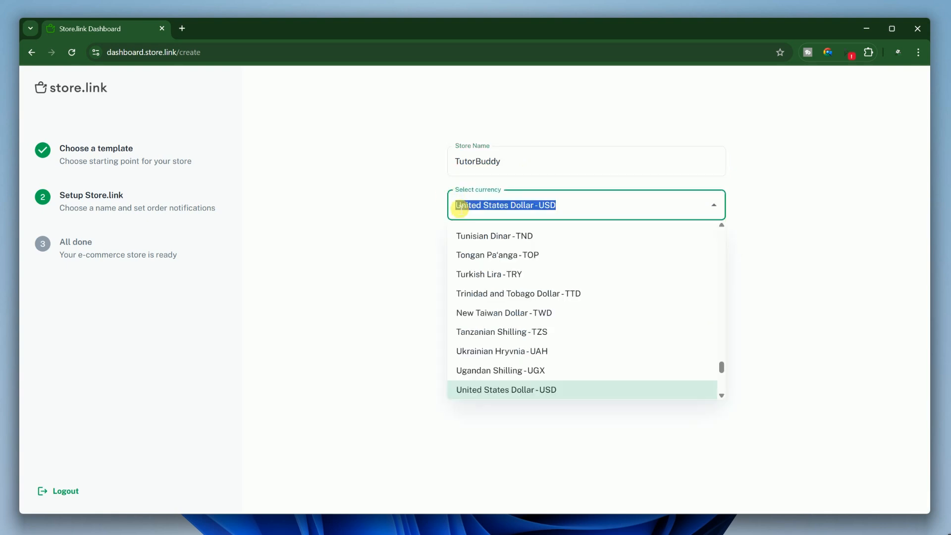
click(429, 213)
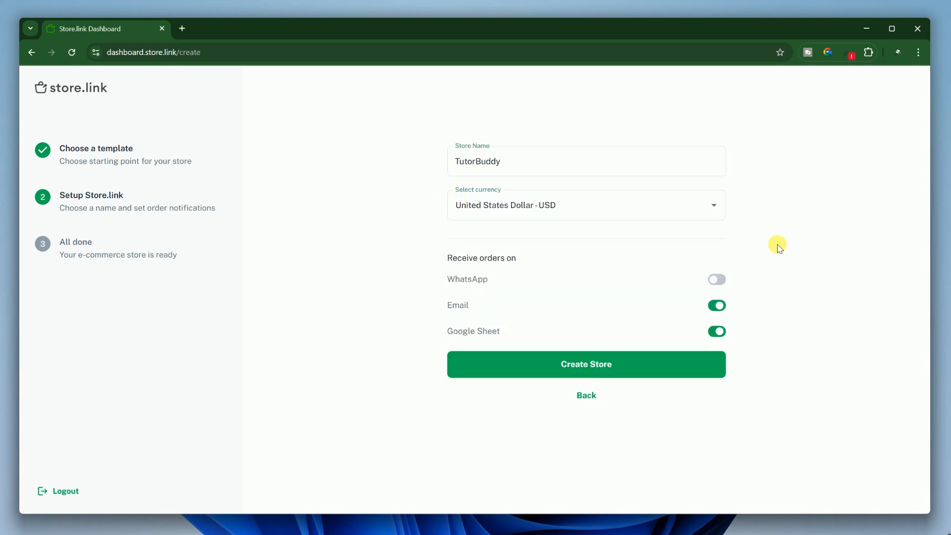
Enable receiving orders on WhatsApp, fill in the WhatsApp number, and create the store.
click(717, 279)
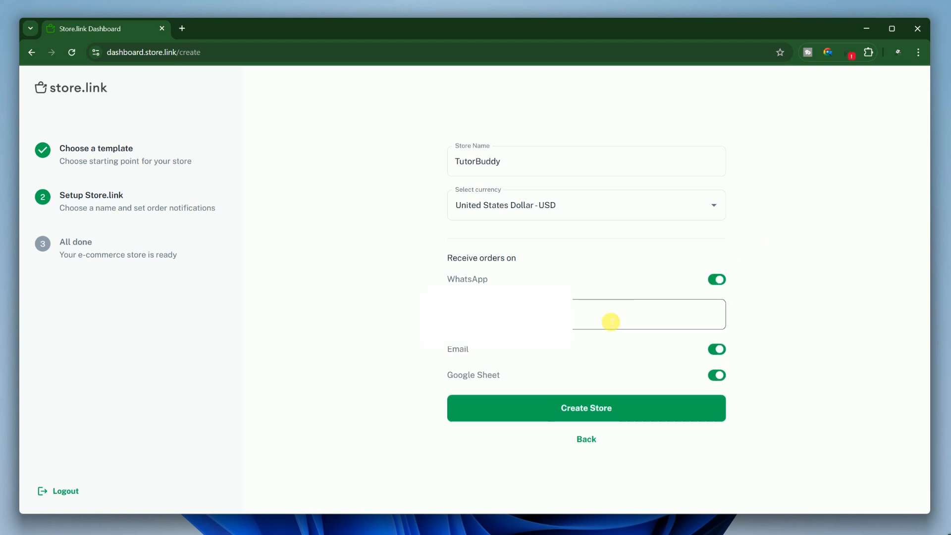
click(580, 315)
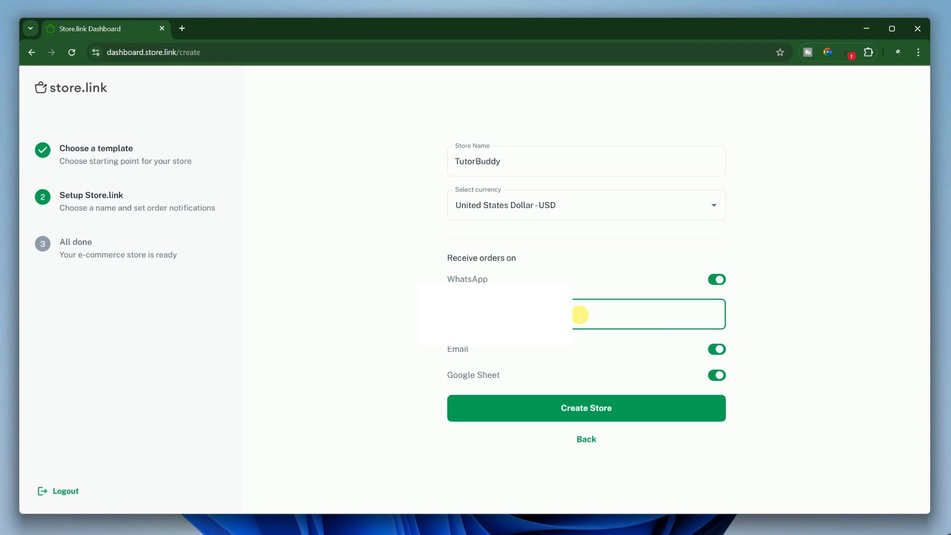
click(520, 408)
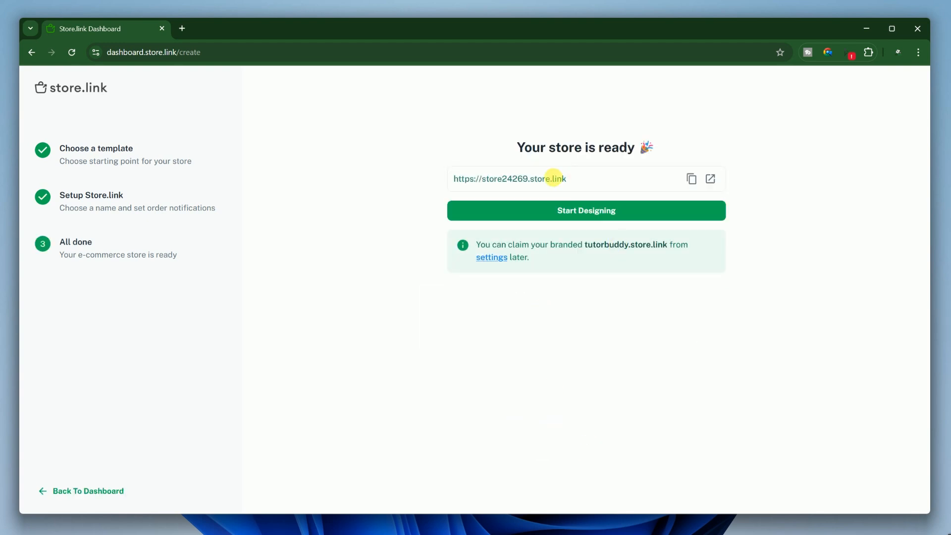
Open the new store's live page from its link, look through the product listings, and close it.
drag(567, 178, 452, 180)
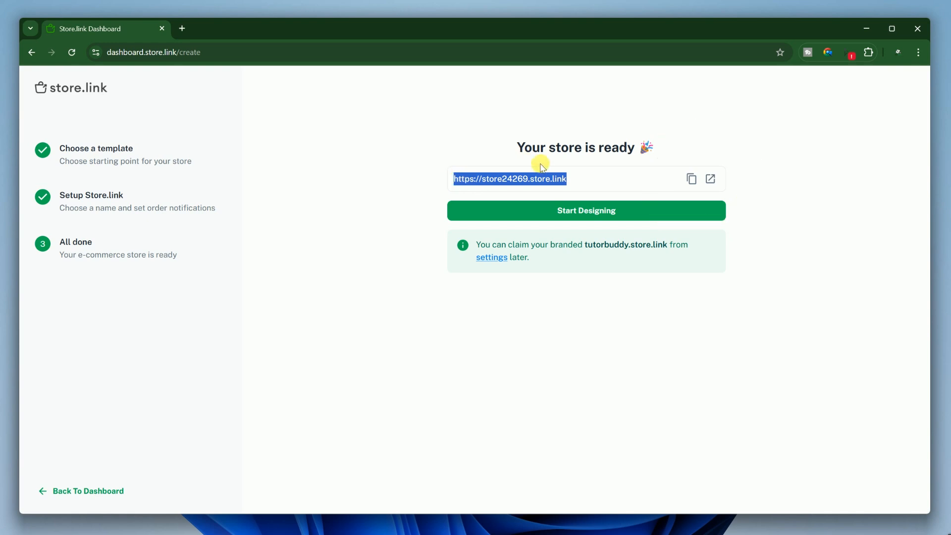
click(710, 180)
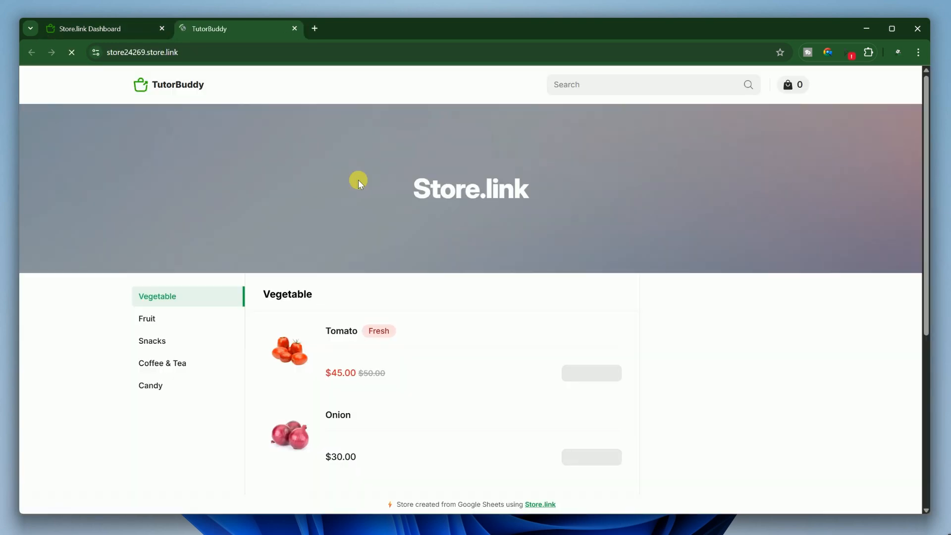
scroll(526, 262, down, 10)
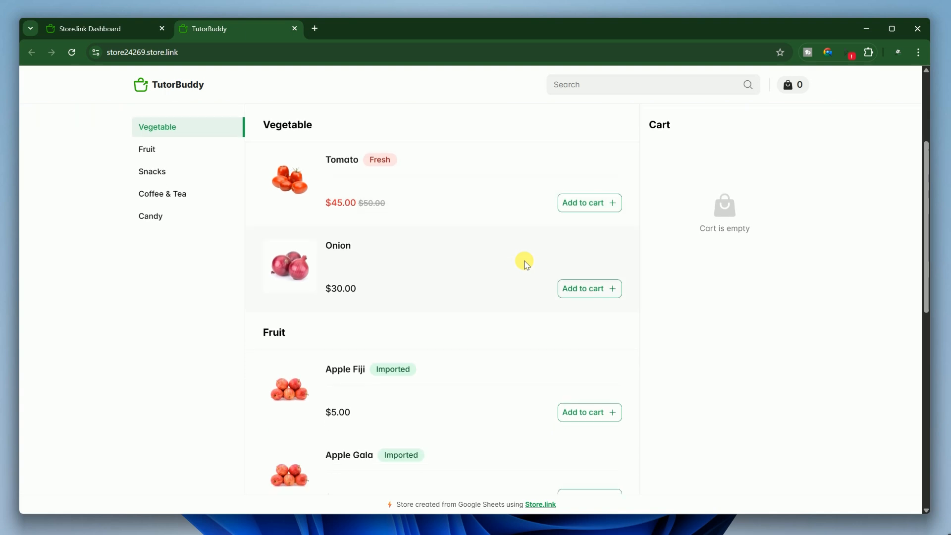
scroll(524, 262, down, 3)
scroll(524, 261, up, 5)
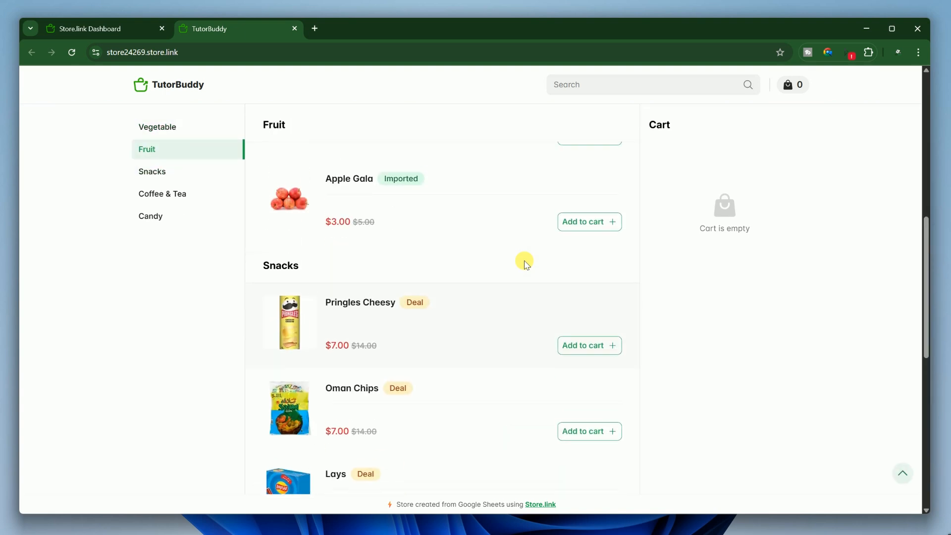
scroll(524, 261, down, 8)
click(294, 28)
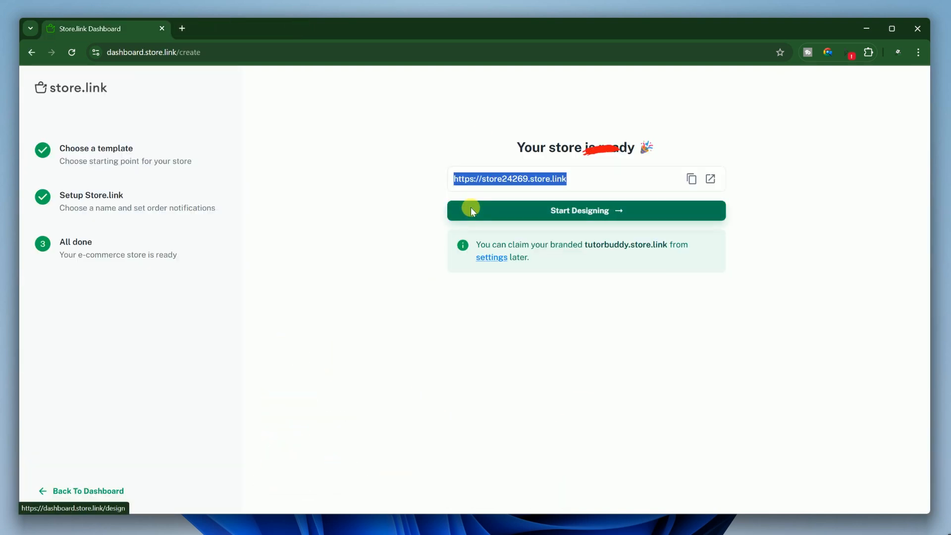
Start designing the store, review the homepage preview, and toggle the Banner image section.
click(566, 211)
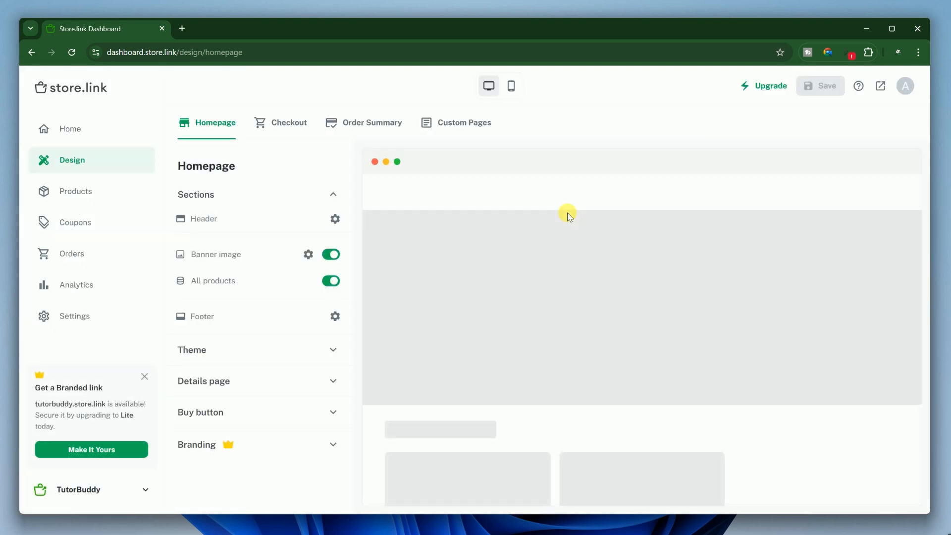
scroll(522, 324, down, 2)
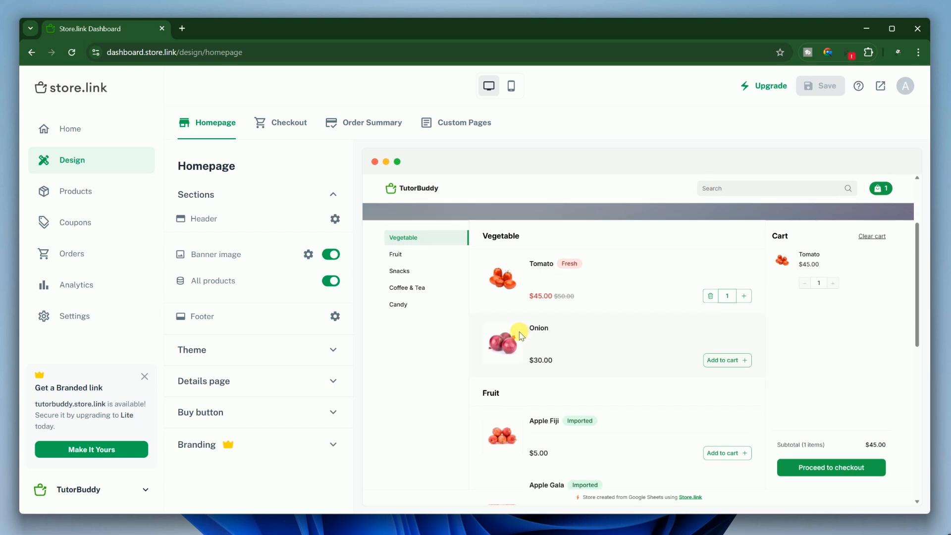
drag(616, 286, 622, 372)
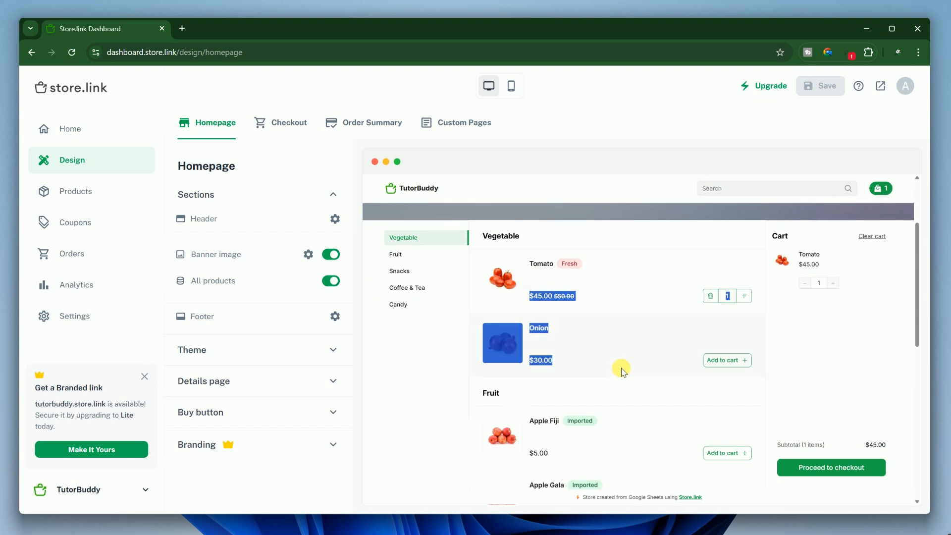
click(623, 358)
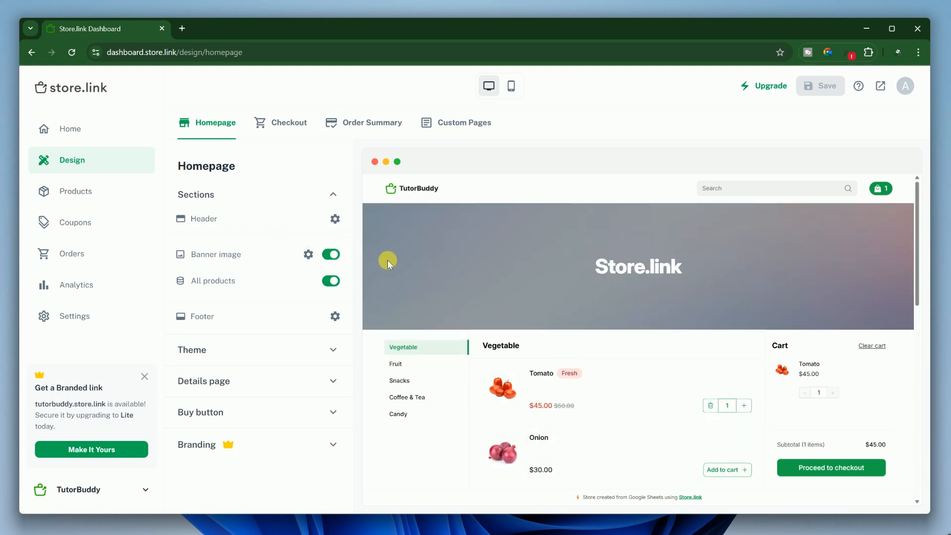
click(331, 255)
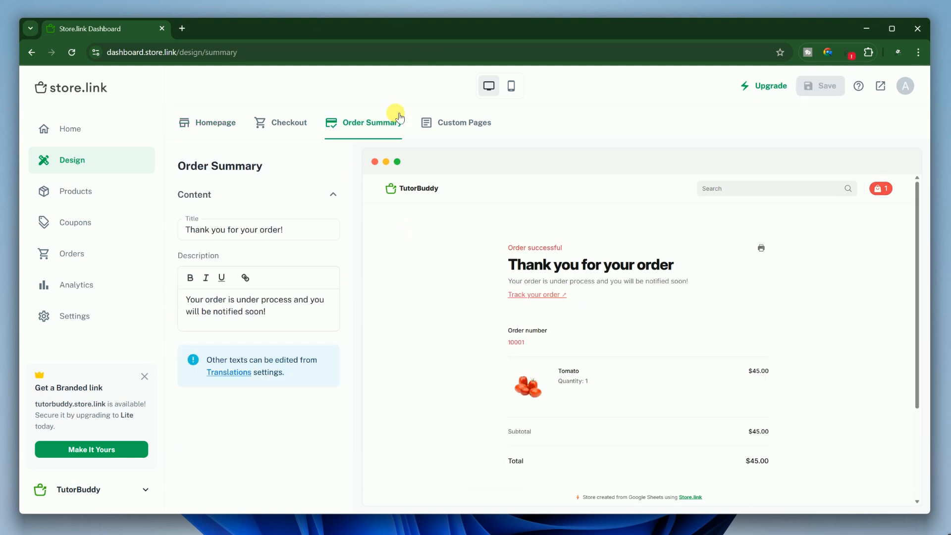
Open the store's product sheet and add Apples in row 14 with the category Fruits.
click(94, 198)
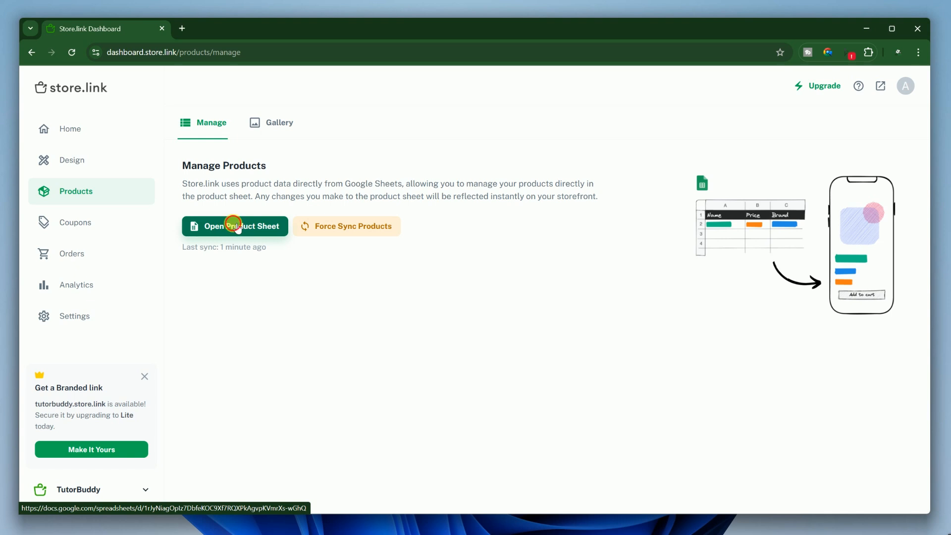
click(238, 228)
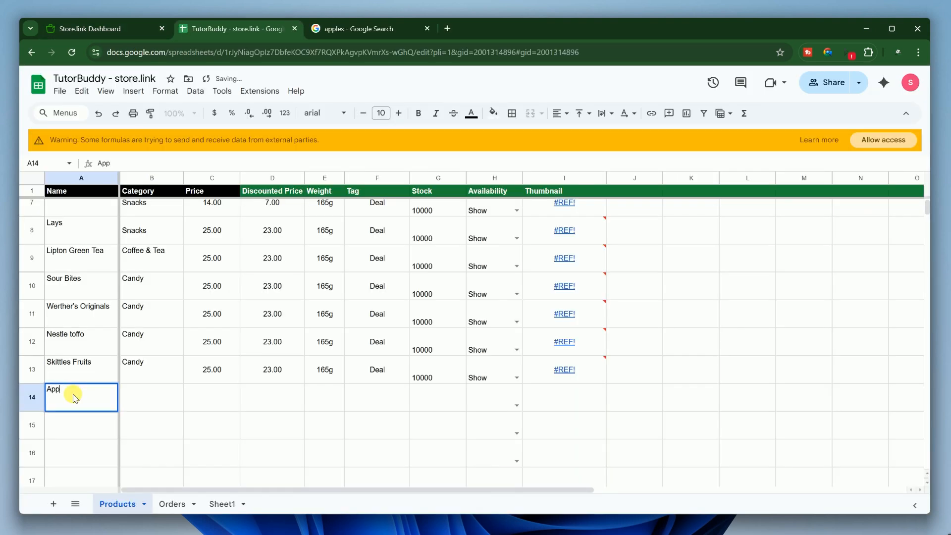
click(134, 397)
text(Fruit)
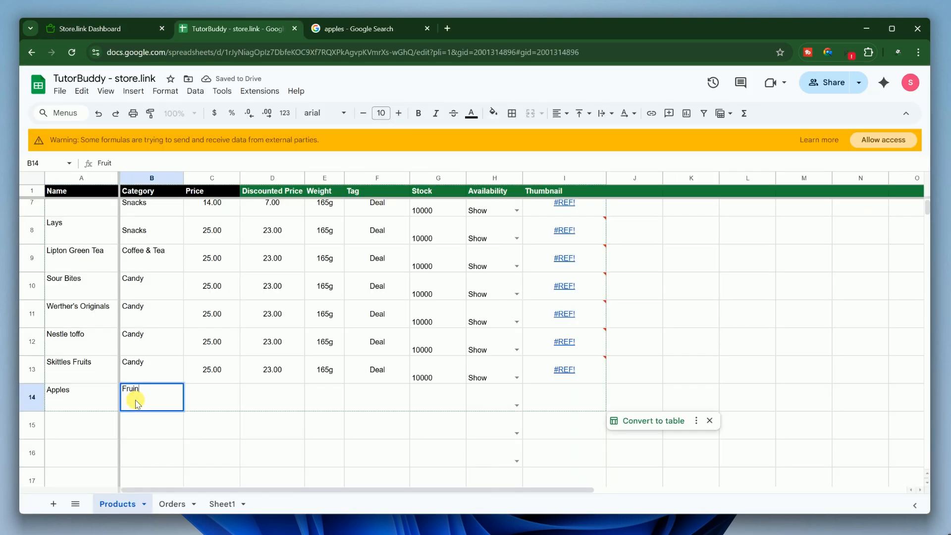
text(s)
Give the Apples row a price of 15.00, discounted price of 13.00, weight of 120g, and the tag Promotion.
click(206, 396)
text(15.)
key(Tab)
text(13.)
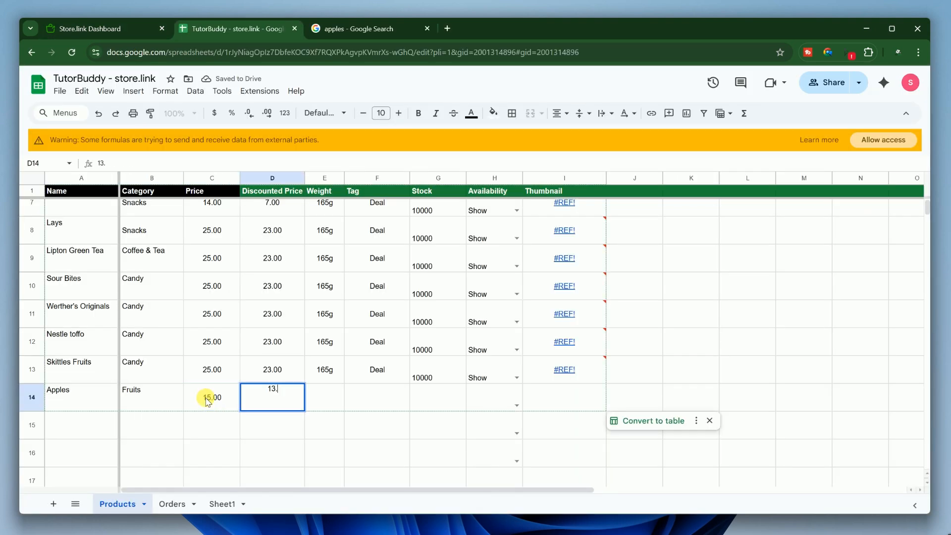
key(Tab)
text(120g)
key(Tab)
text(Promotion)
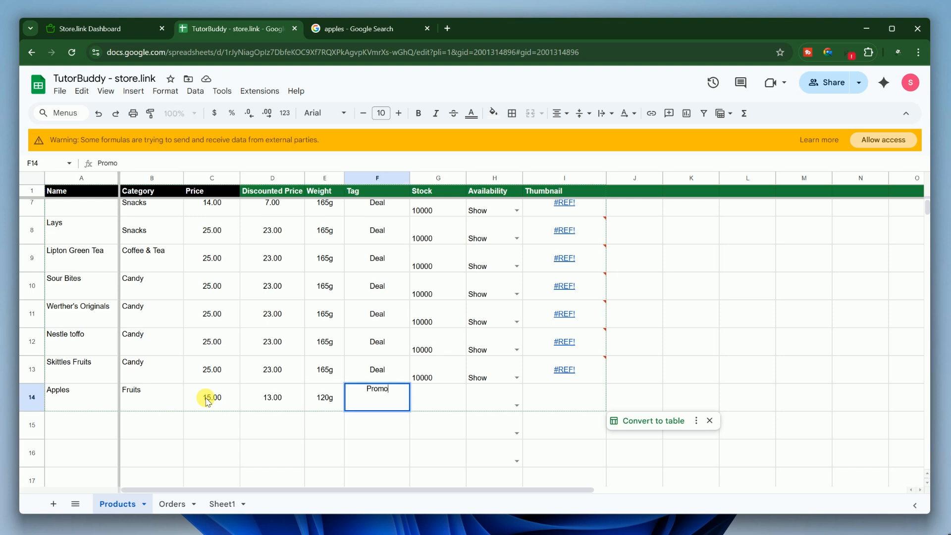
Set the Apples stock to 340 and its availability to Show, then select its empty Thumbnail cell.
key(Tab)
text(340)
key(Tab)
click(500, 401)
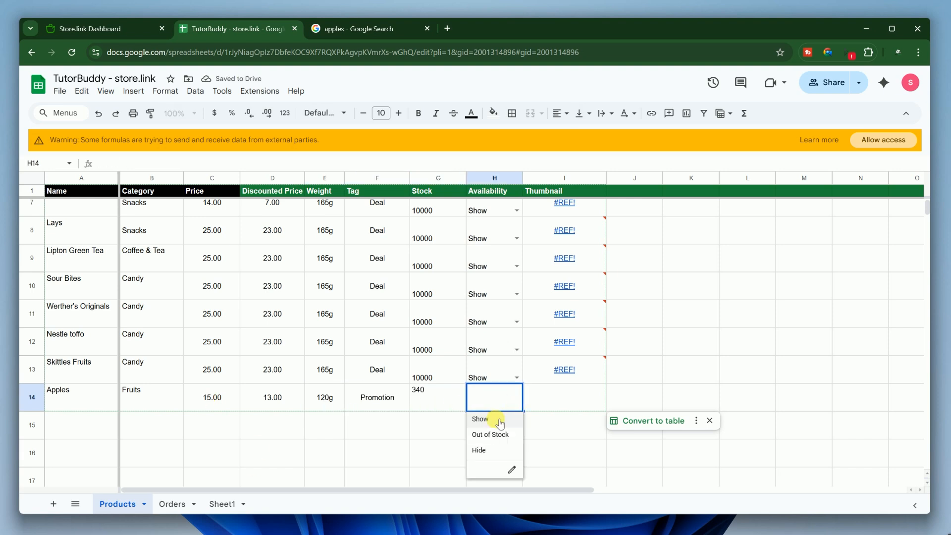
click(488, 418)
click(588, 403)
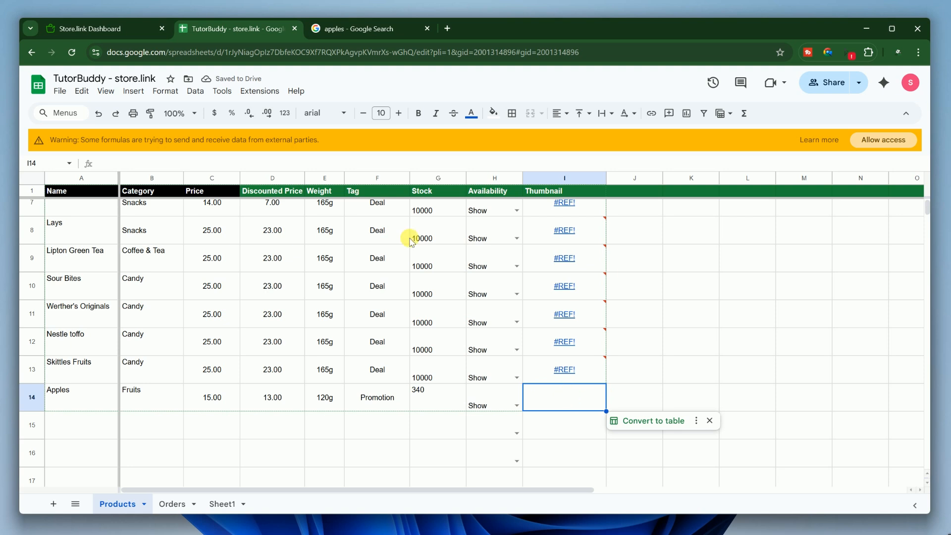
click(91, 26)
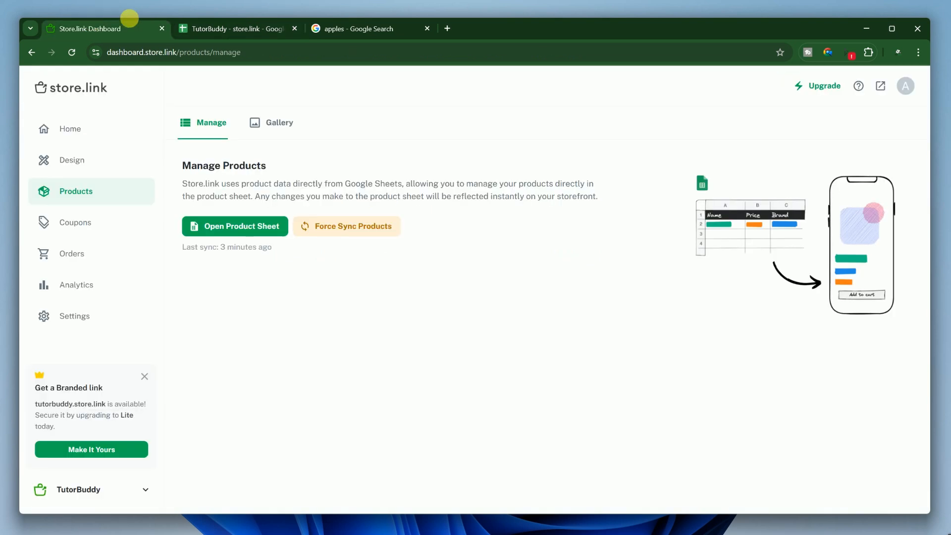
click(273, 123)
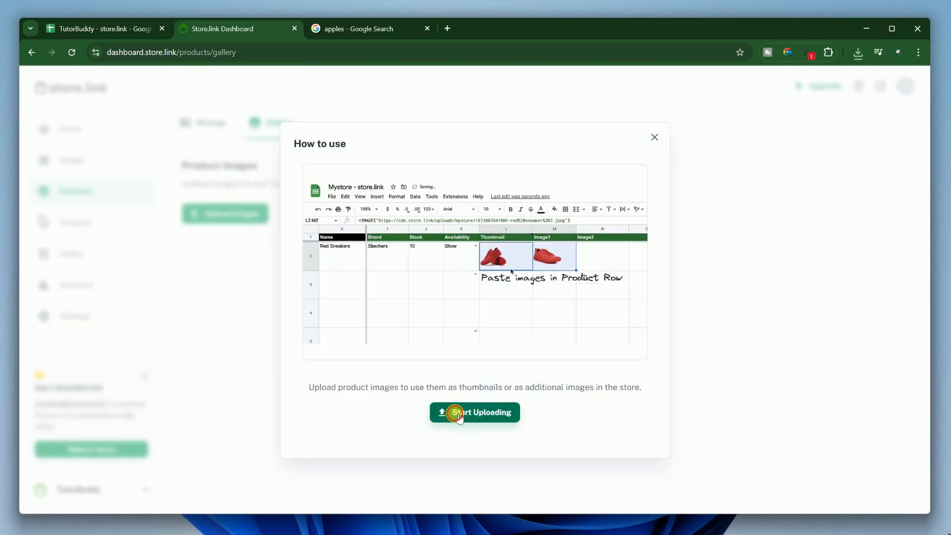
click(456, 414)
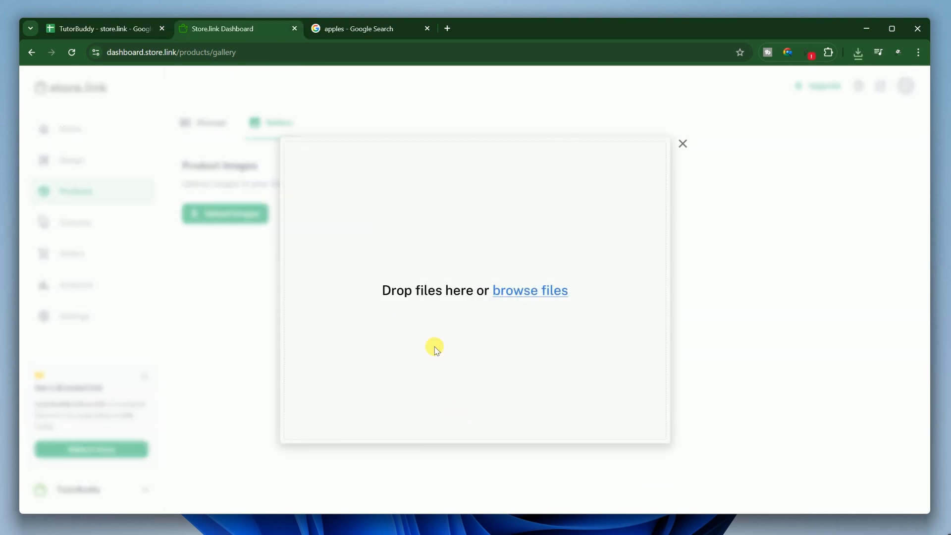
click(522, 291)
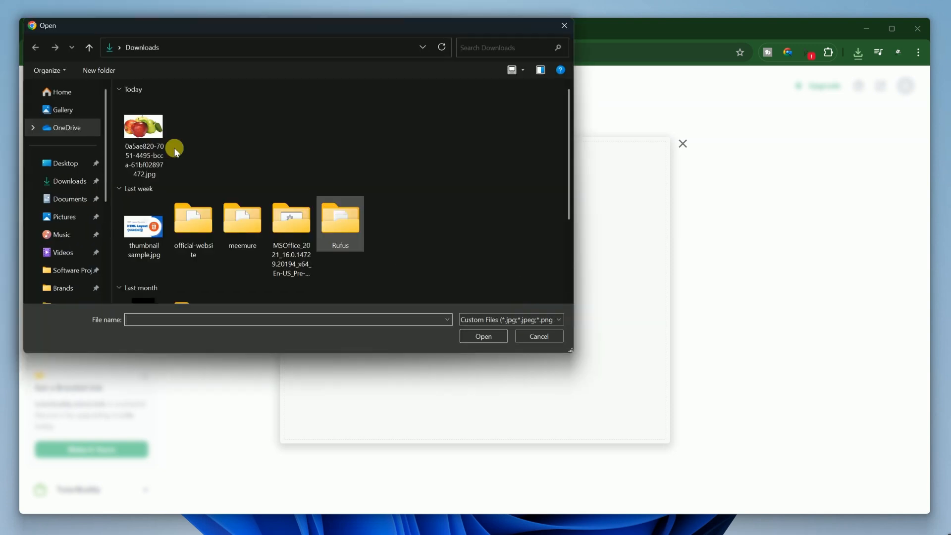
click(145, 143)
double_click(147, 144)
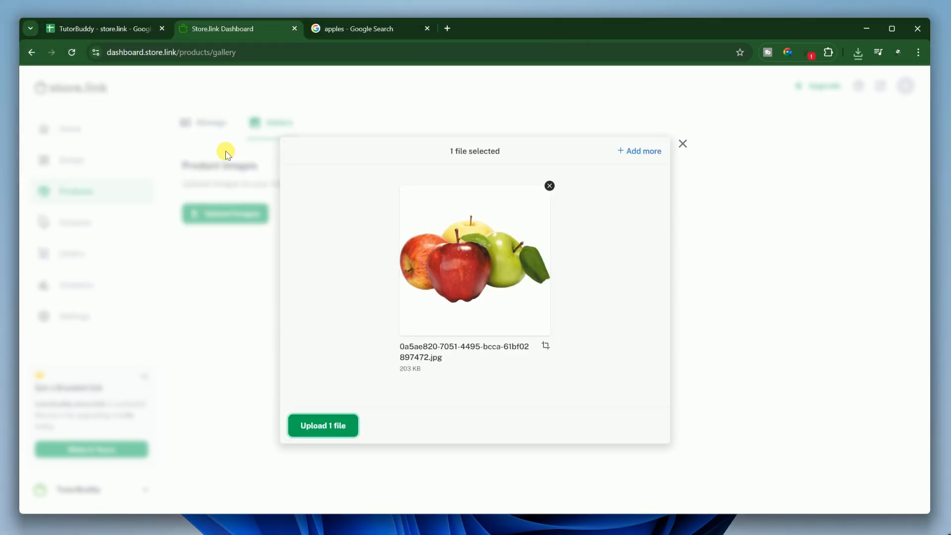
click(321, 426)
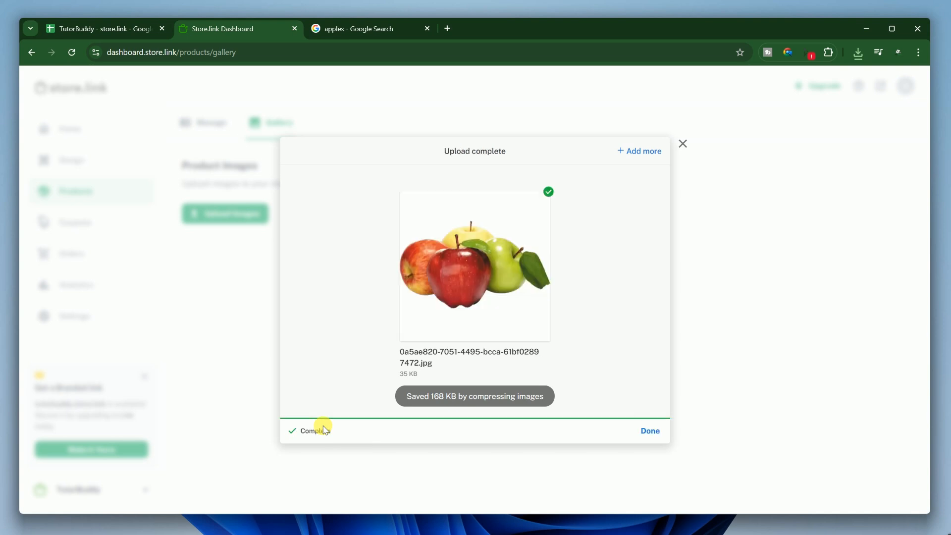
click(650, 431)
Copy the uploaded apples image from the gallery and paste it into the Apples row's Thumbnail cell I14 in the product sheet.
click(241, 355)
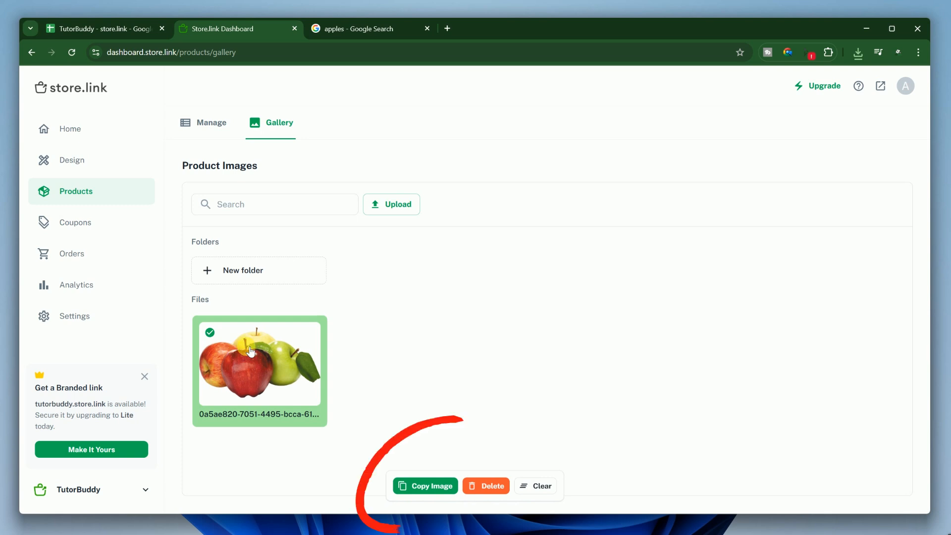
click(417, 487)
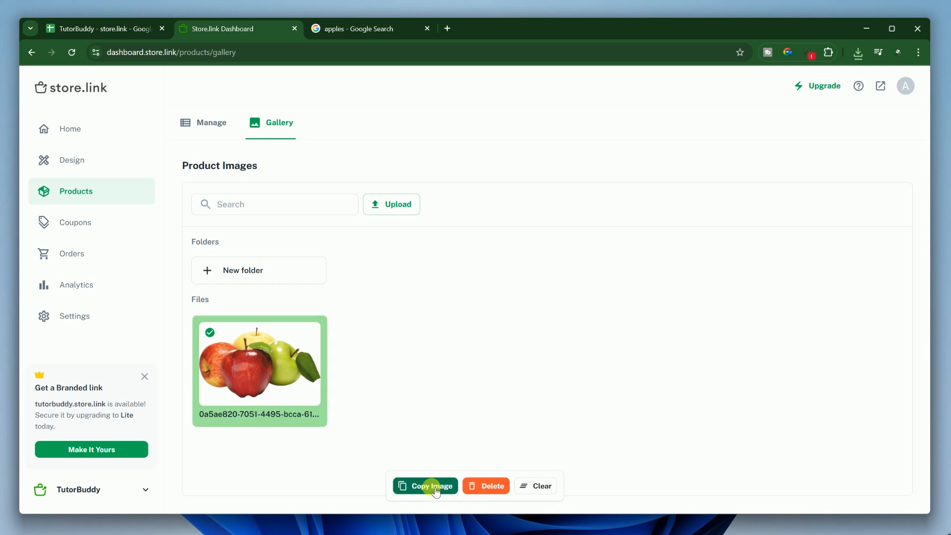
click(433, 488)
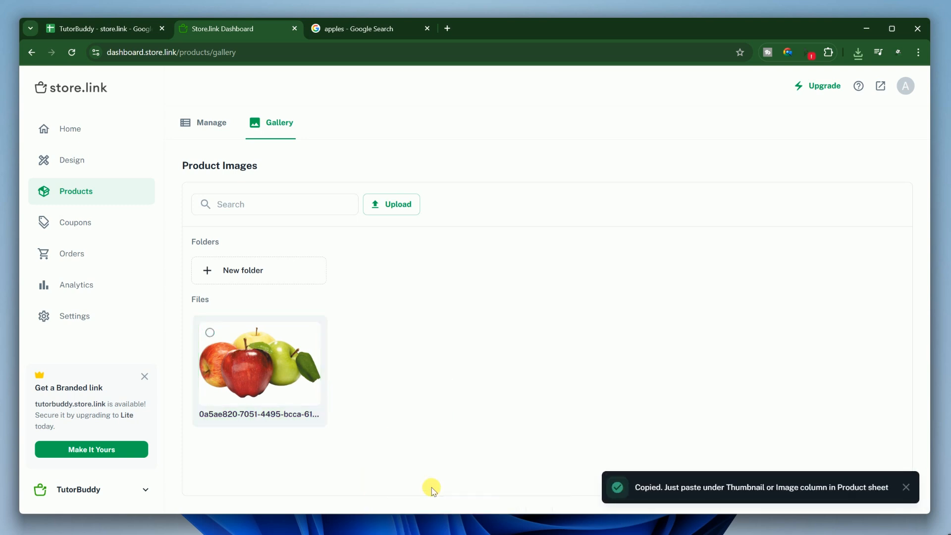
click(95, 30)
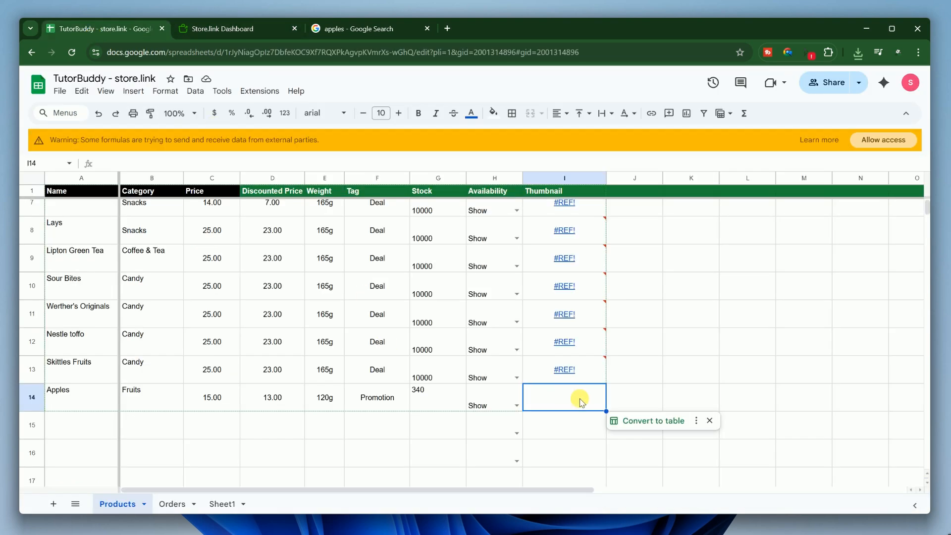
key(ctrl+v)
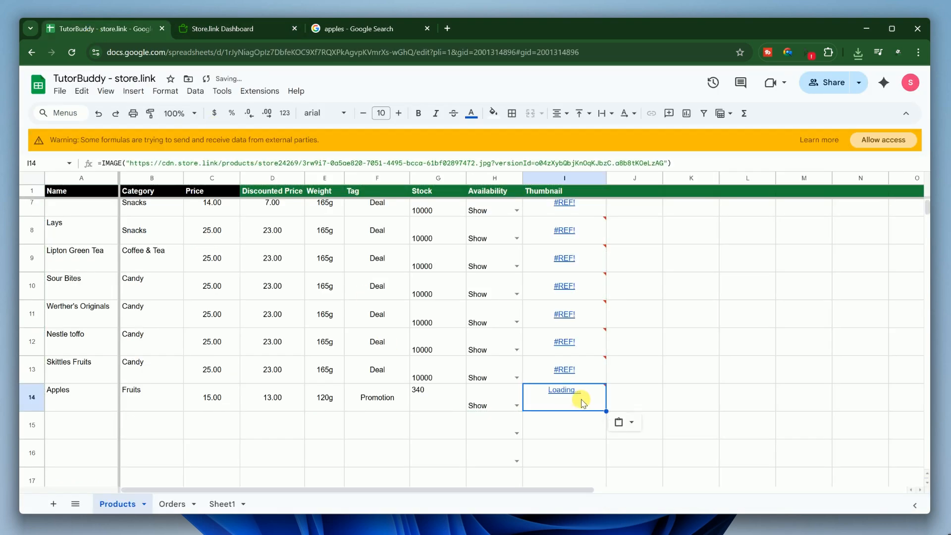
Force sync the products from the store dashboard and check the Apples listing under Fruits on the live storefront.
click(189, 30)
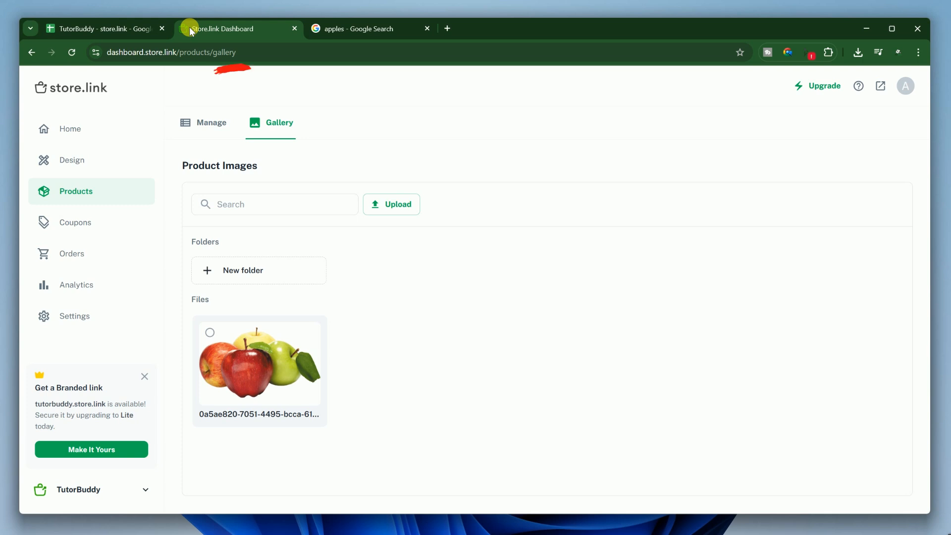
click(195, 124)
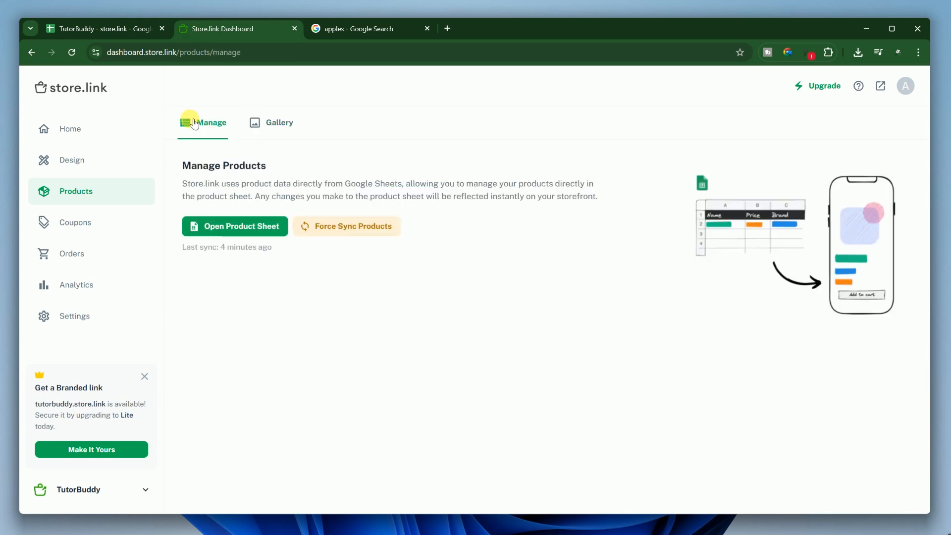
click(364, 230)
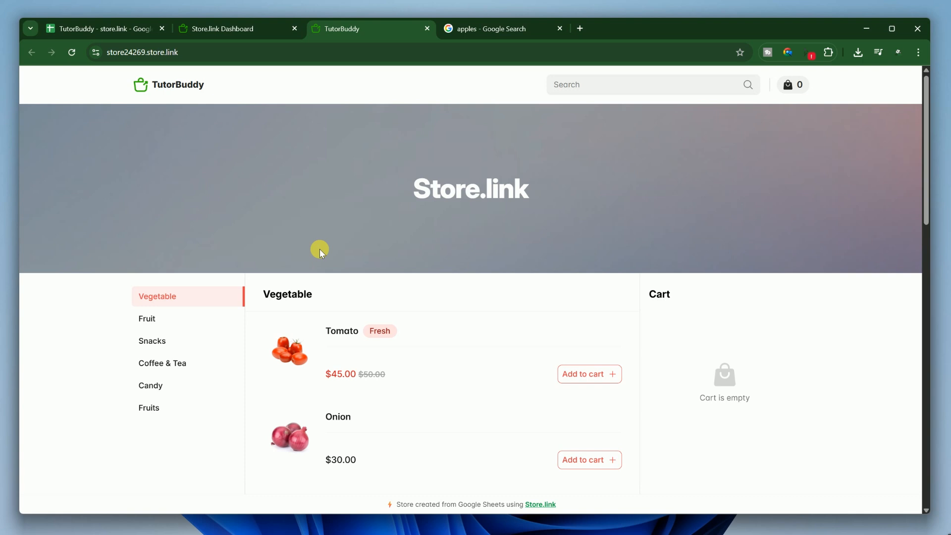
scroll(320, 252, down, 20)
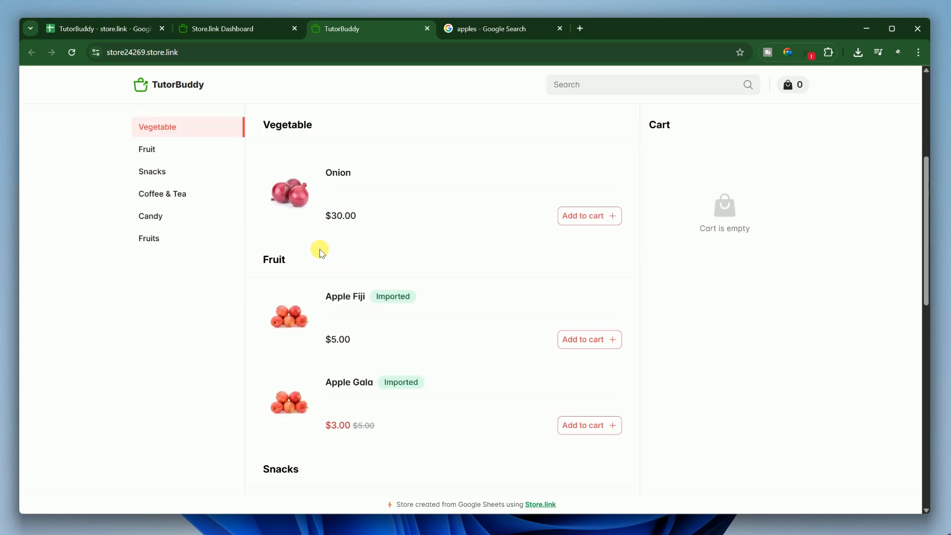
scroll(321, 252, down, 3)
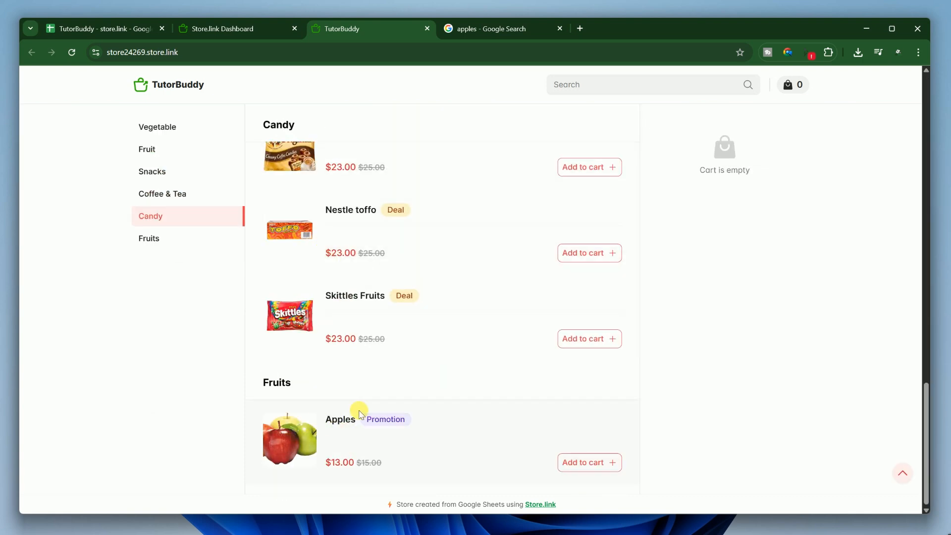
Add Apples to the cart, raise the quantity to 3, and proceed to checkout.
click(601, 461)
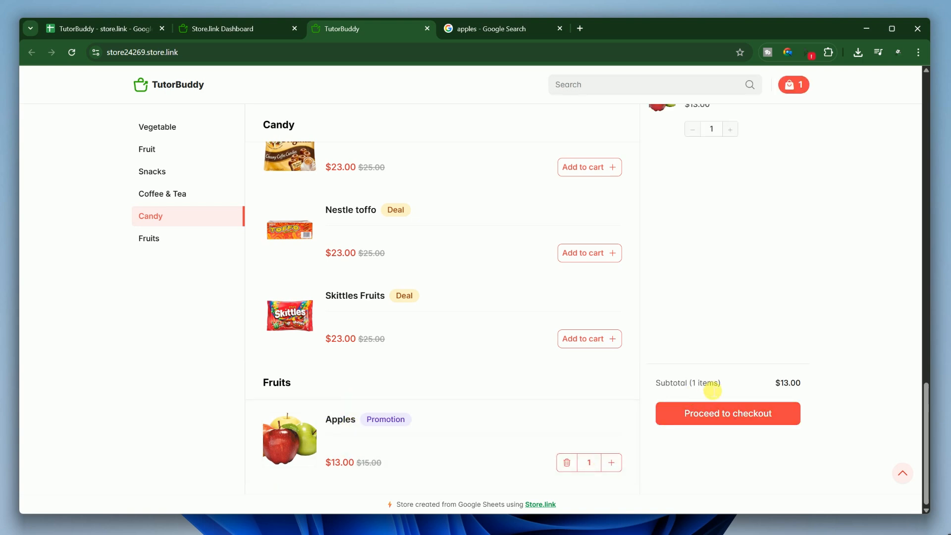
scroll(710, 179, up, 2)
scroll(710, 179, up, 1)
click(730, 188)
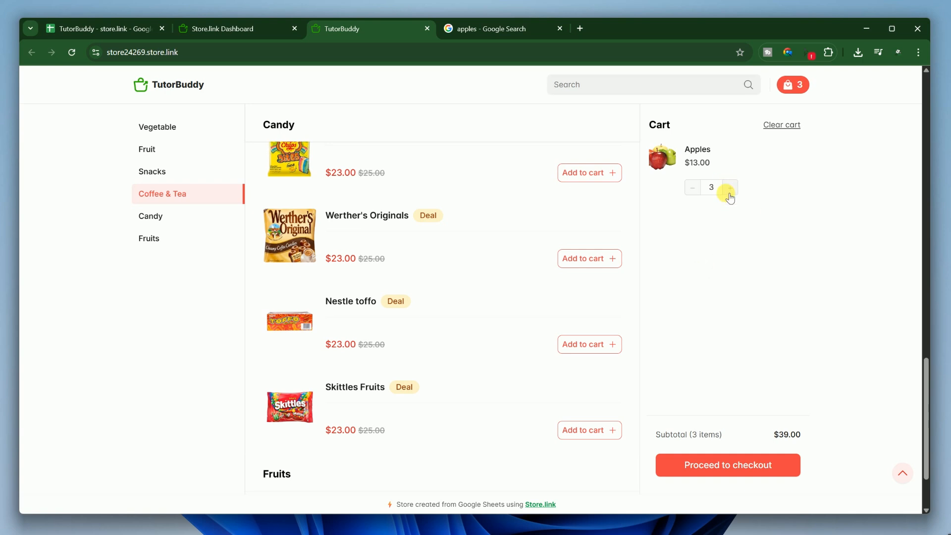
click(717, 462)
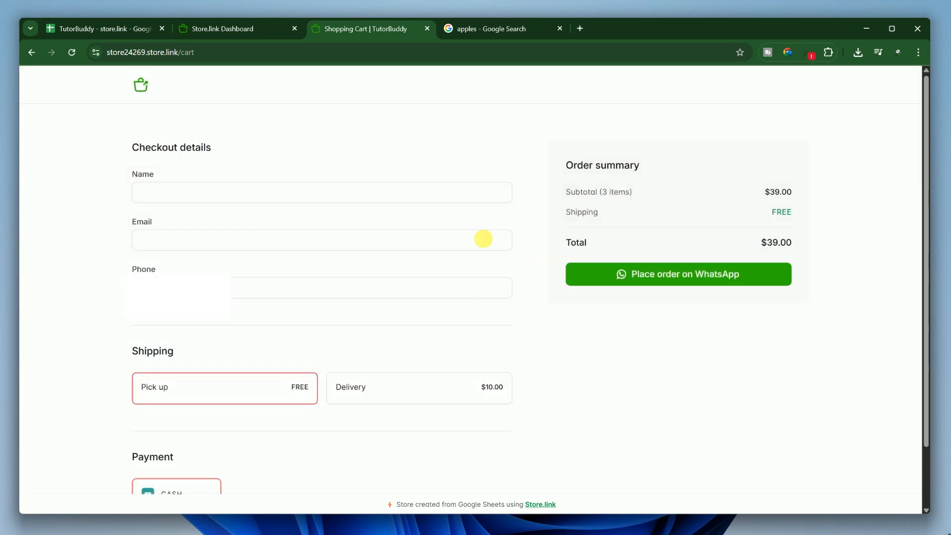
Fill in the checkout details with the name TutorBuddy, the contact's e-mail, and the phone number.
click(198, 187)
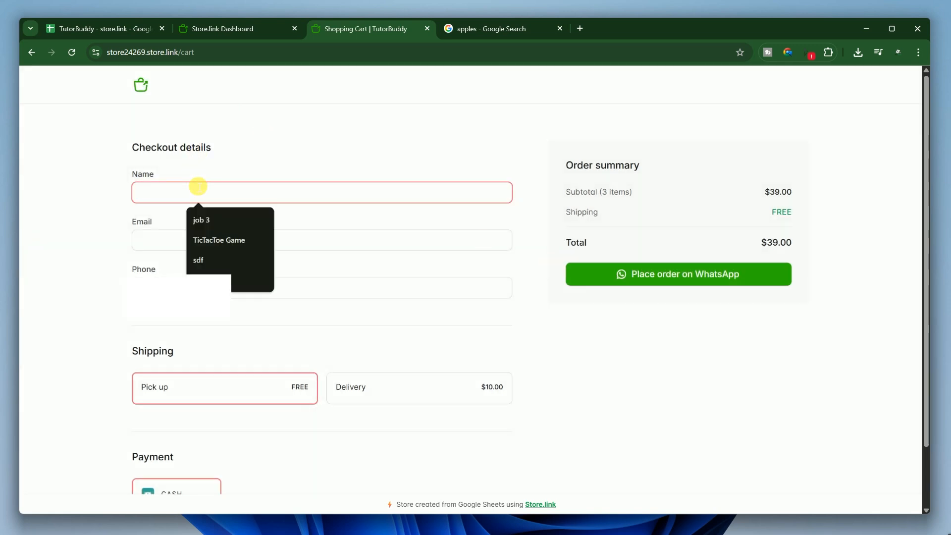
text(TutorBuddy)
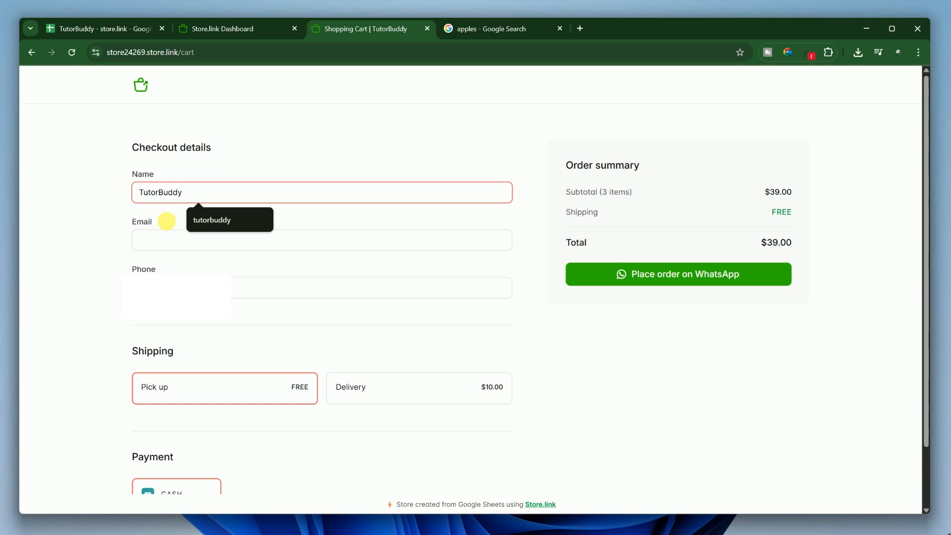
click(153, 239)
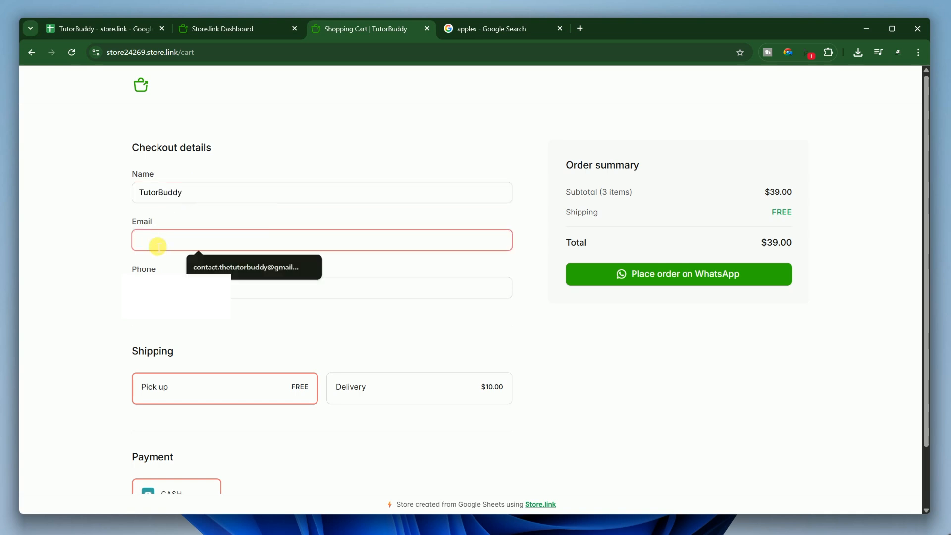
click(217, 267)
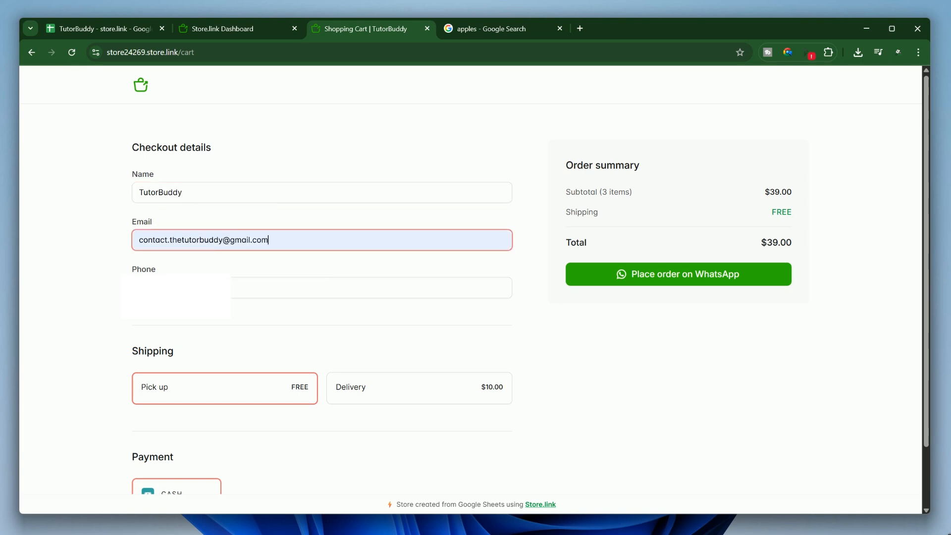
click(235, 287)
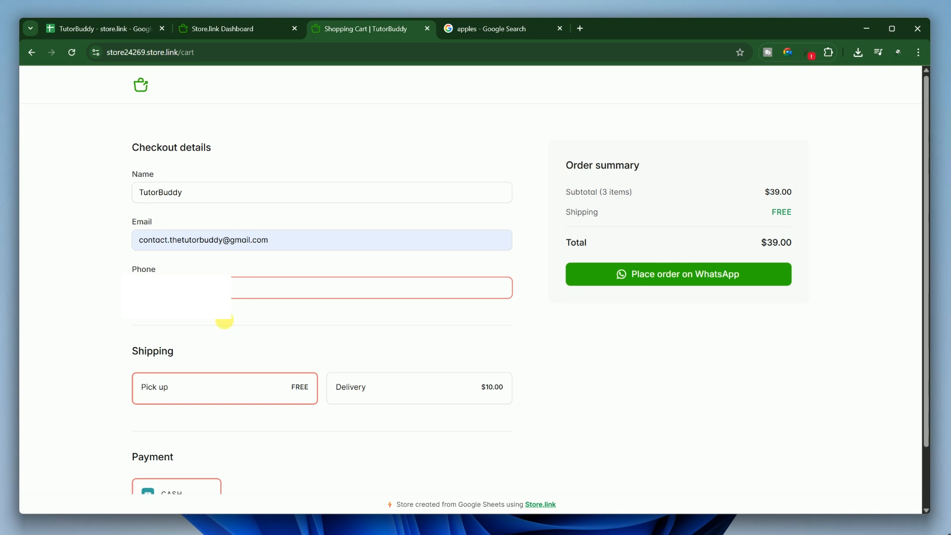
Compare the Delivery and Pick up shipping options, choose Pick up, and place the order on WhatsApp.
click(348, 388)
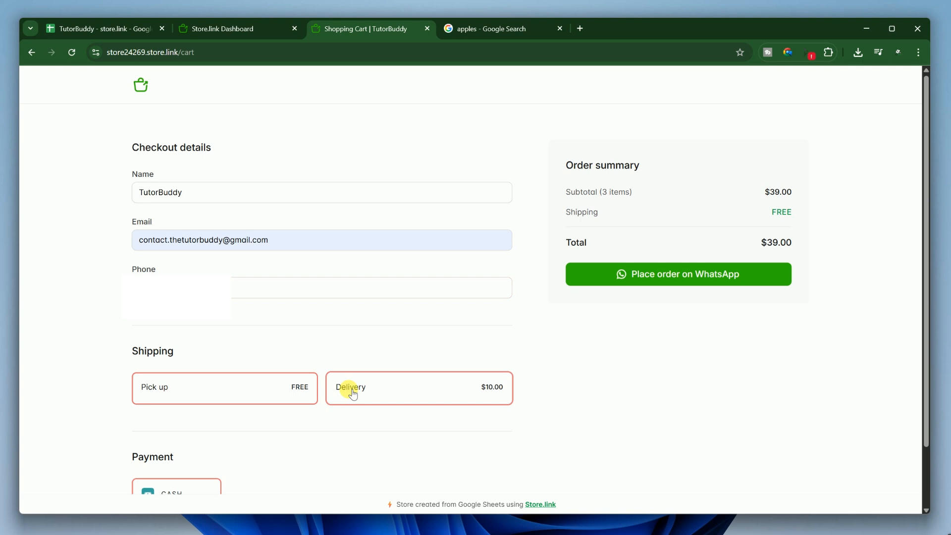
click(253, 381)
click(361, 372)
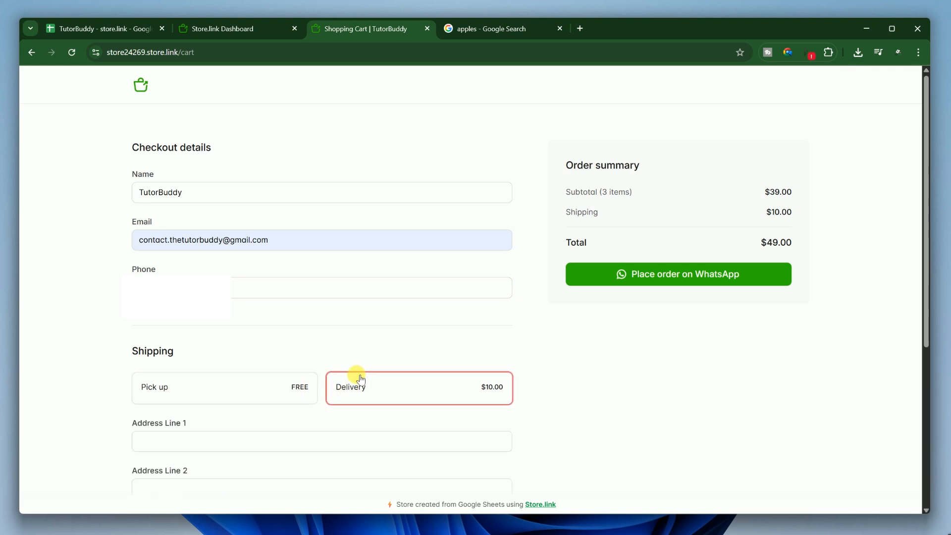
click(267, 378)
scroll(788, 241, down, 1)
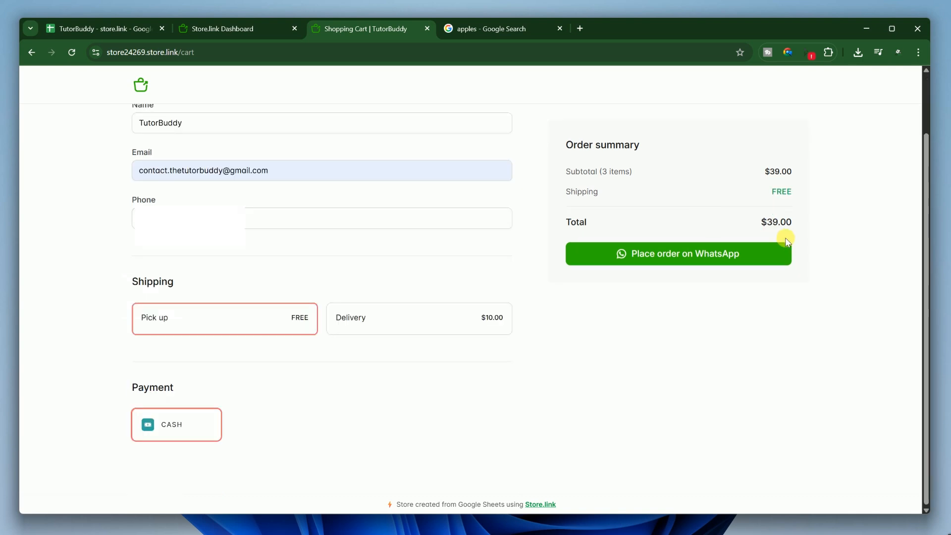
click(682, 255)
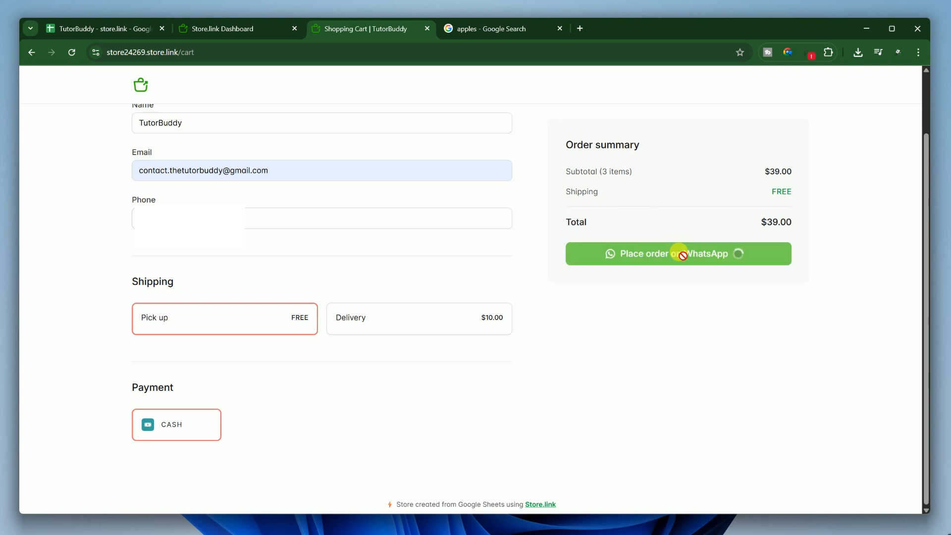
Close the apples search page and open the Orders section of the Store.link dashboard.
click(559, 28)
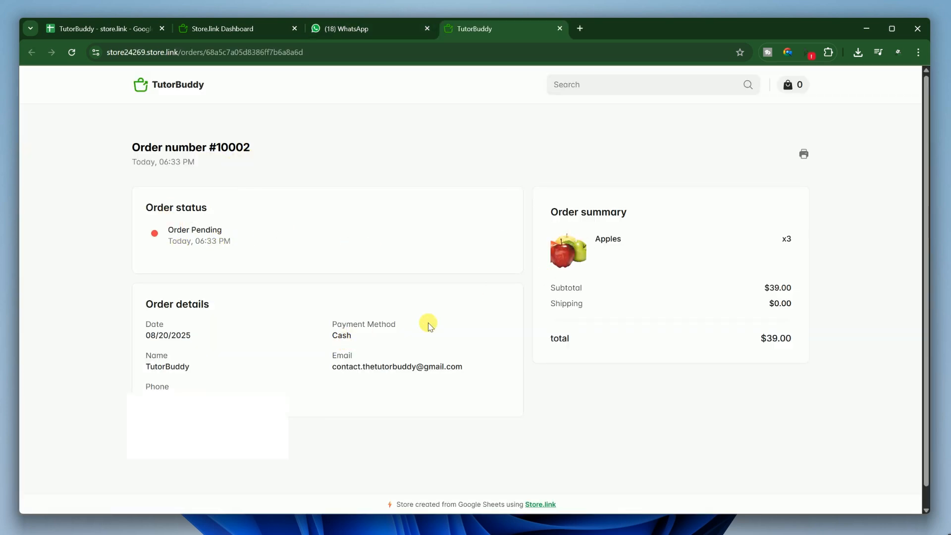
click(197, 28)
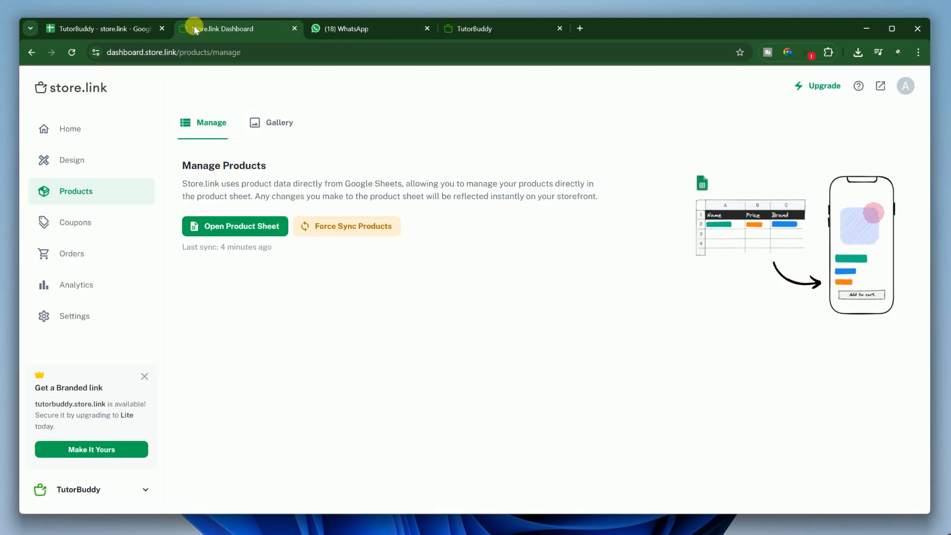
click(67, 253)
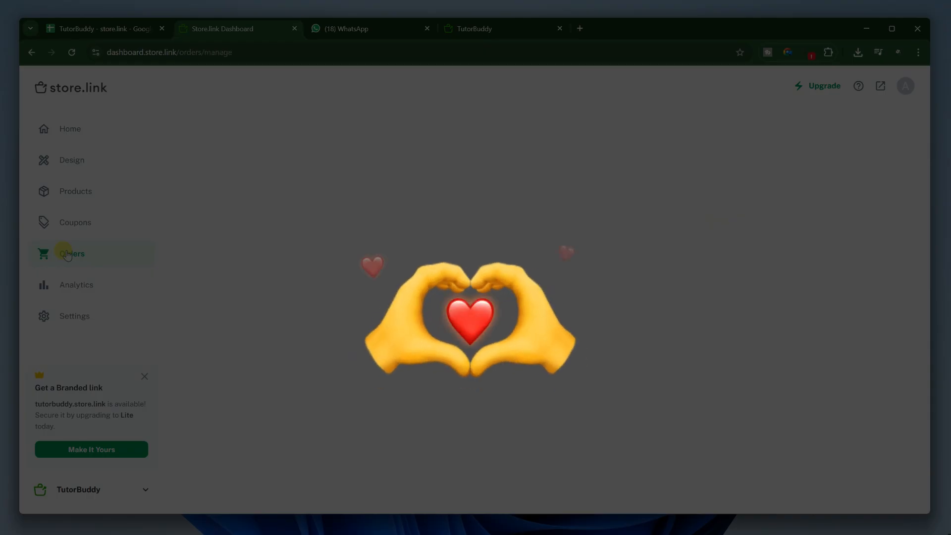
click(67, 253)
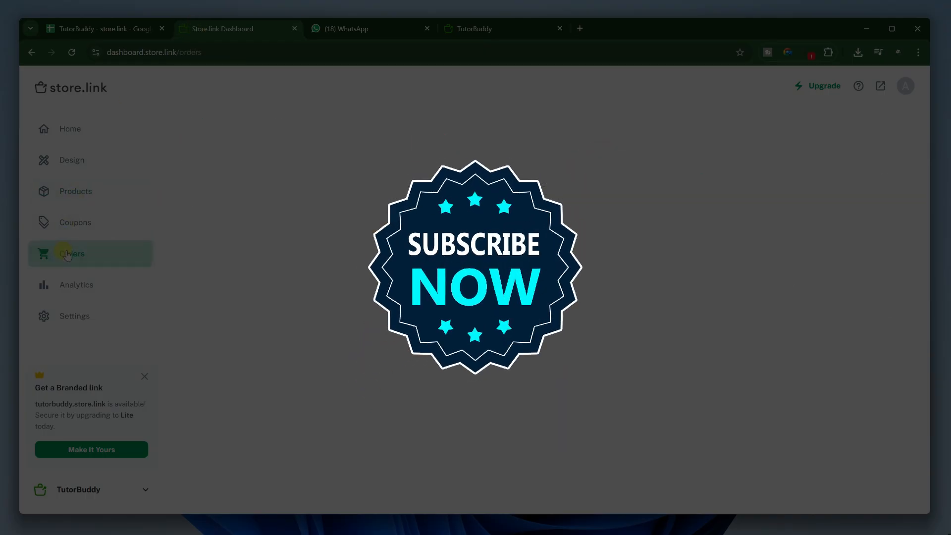